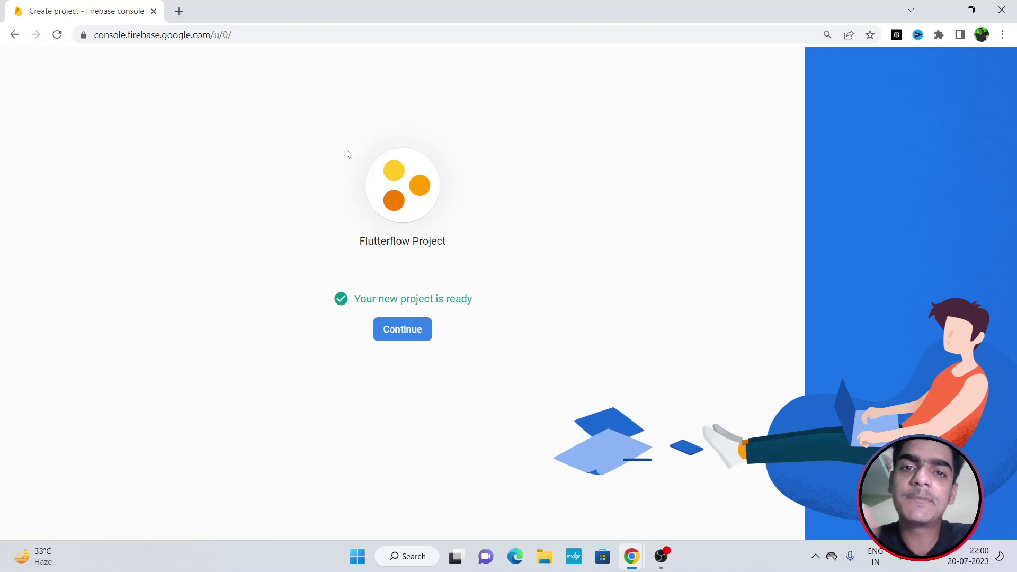
- Continue into the new Flutterflow Project and open the Users and permissions section of its project settings
left_click(402, 330)
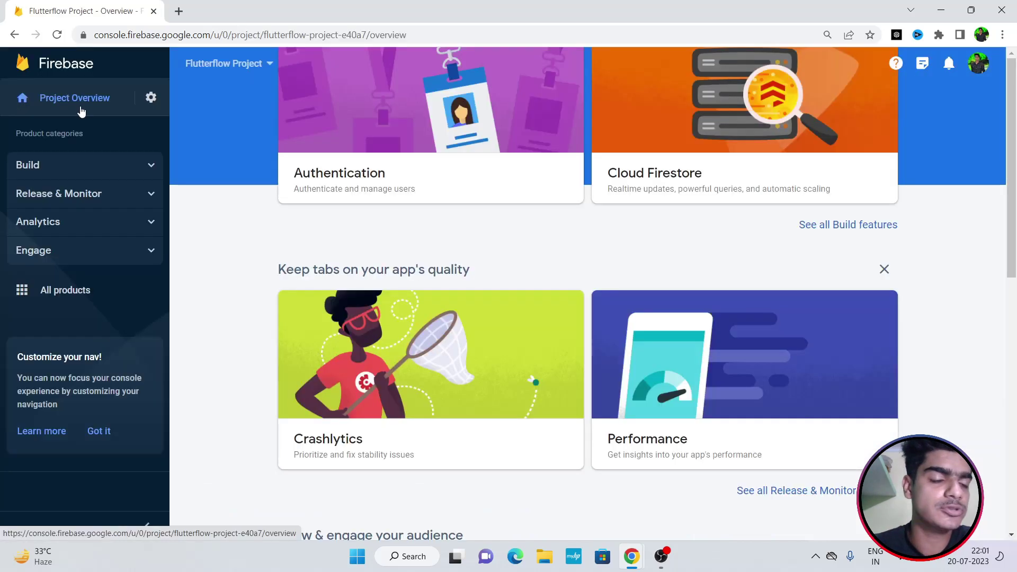
left_click(151, 97)
left_click(204, 100)
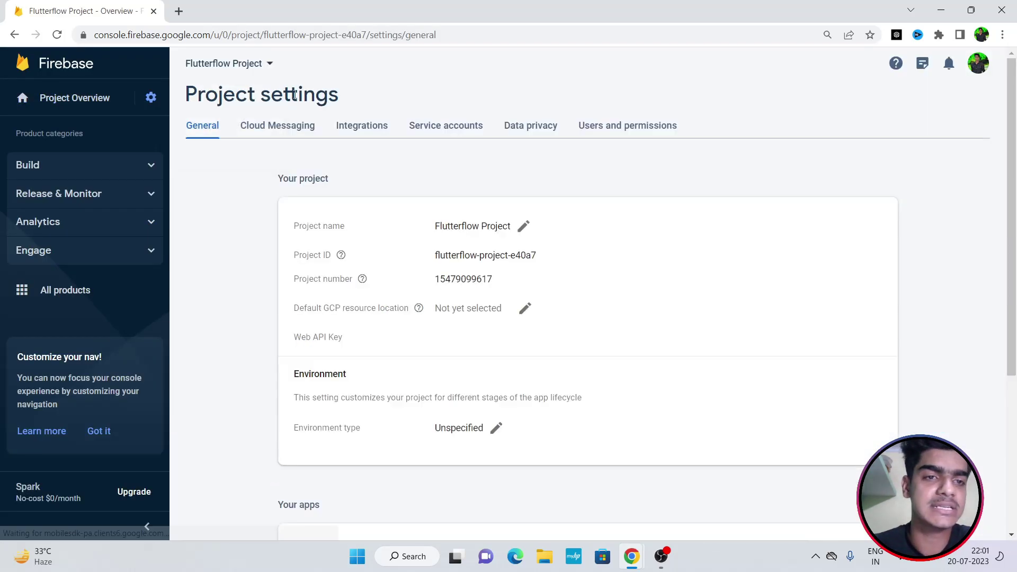
left_click(611, 127)
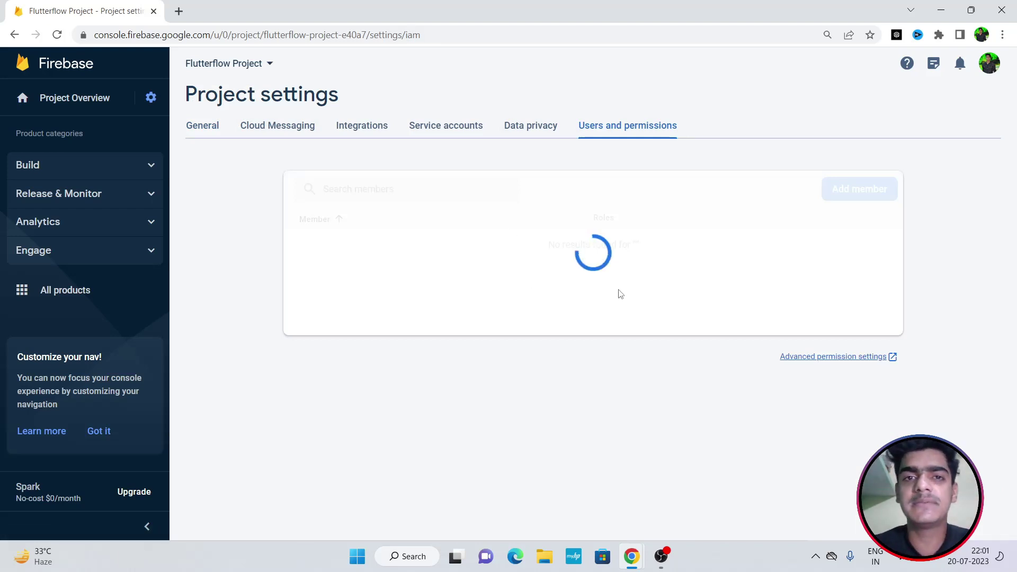
- Add FlutterFlow's Firebase e-mail address as a project member with the Editor role
left_click(858, 190)
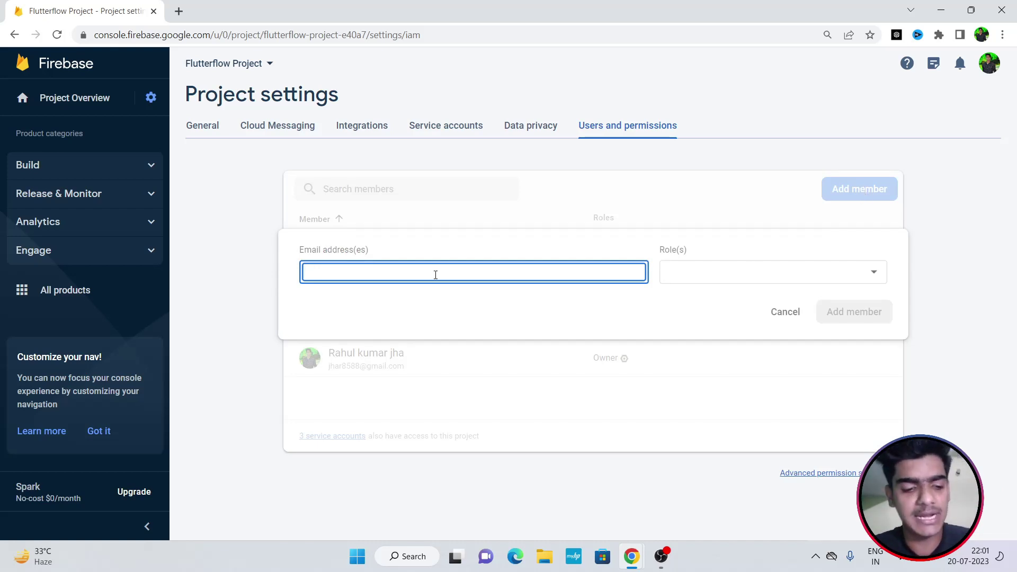
key("super+v")
scroll(405, 452, "down", 4)
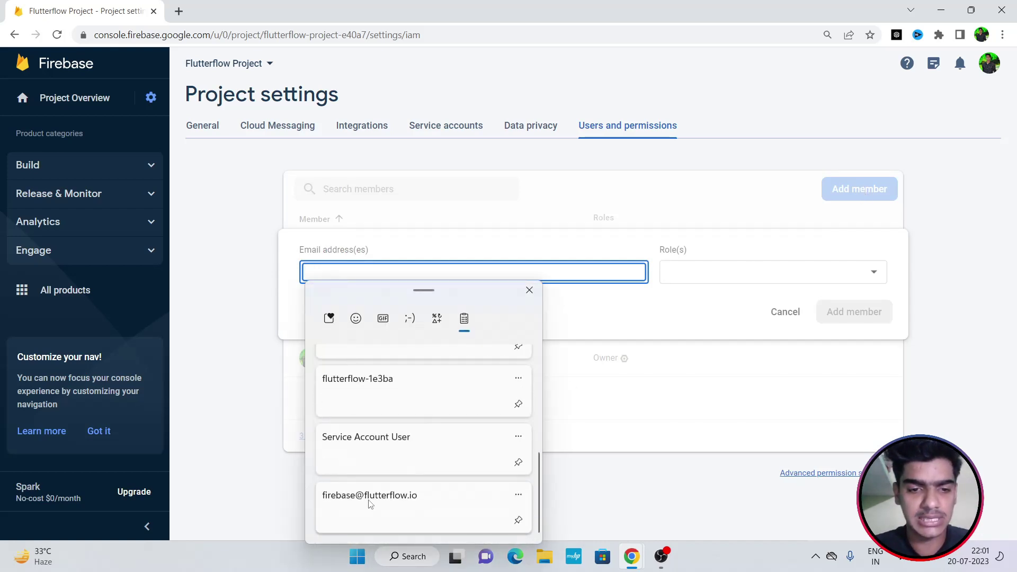
left_click(369, 498)
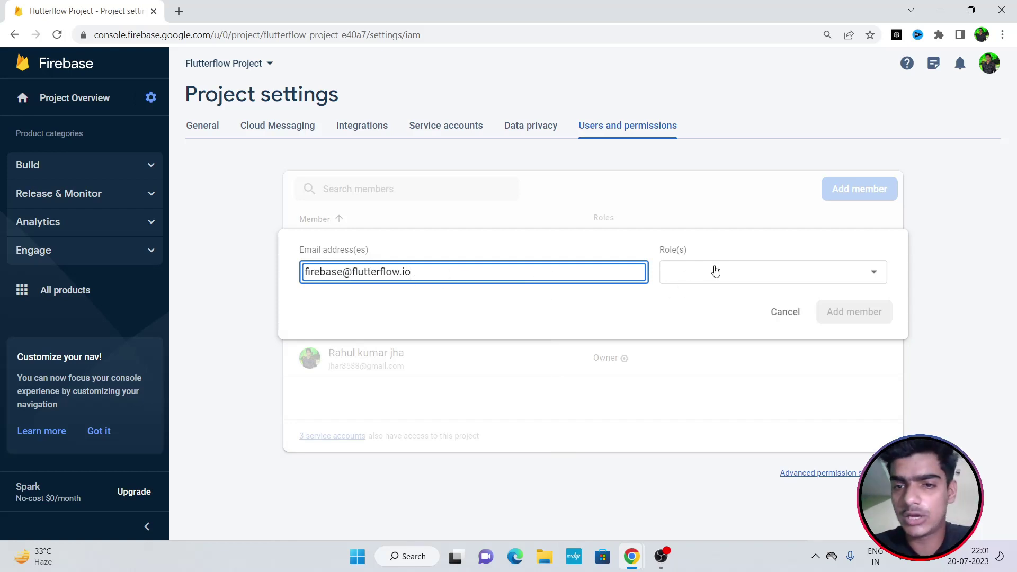
left_click(715, 271)
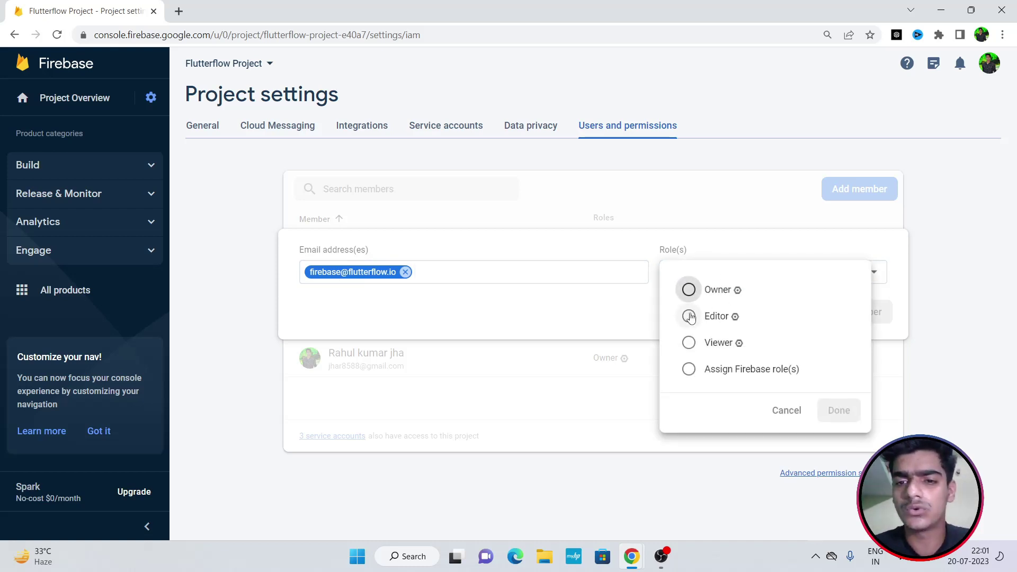
left_click(689, 317)
left_click(842, 435)
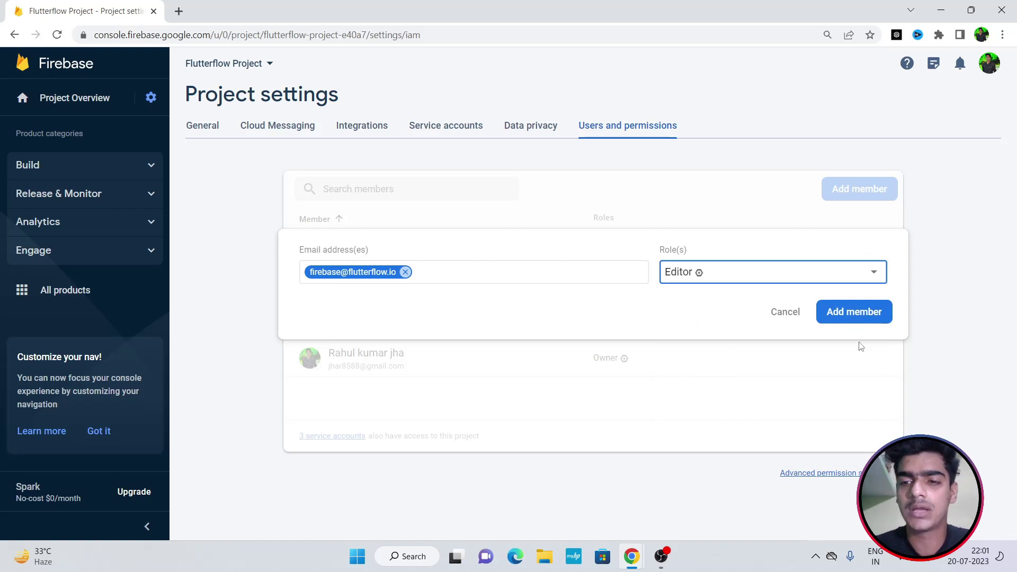
left_click(860, 317)
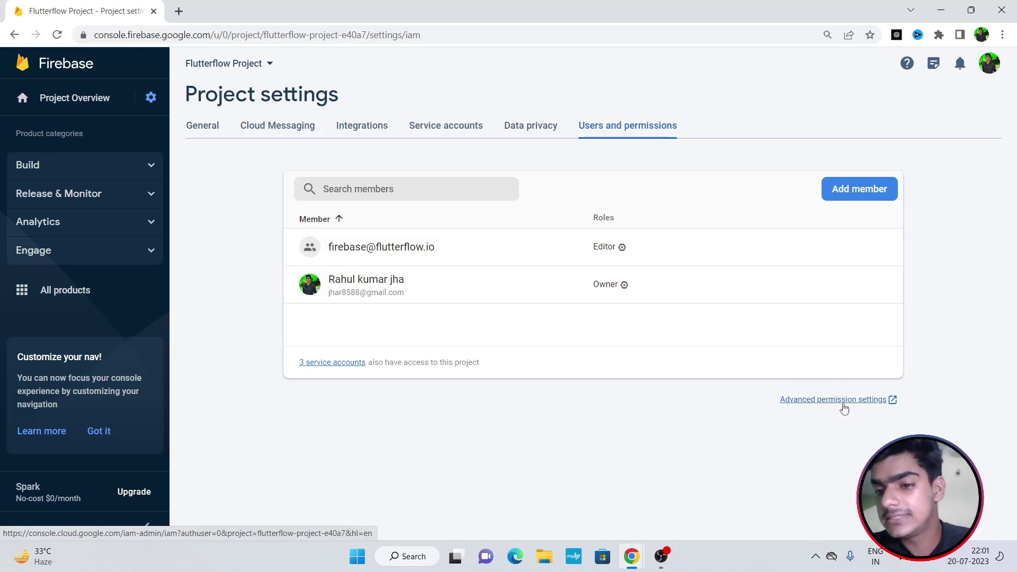
- In the advanced permission settings, assign the Service Account User role to the FlutterFlow principal and start another role entry
left_click(829, 408)
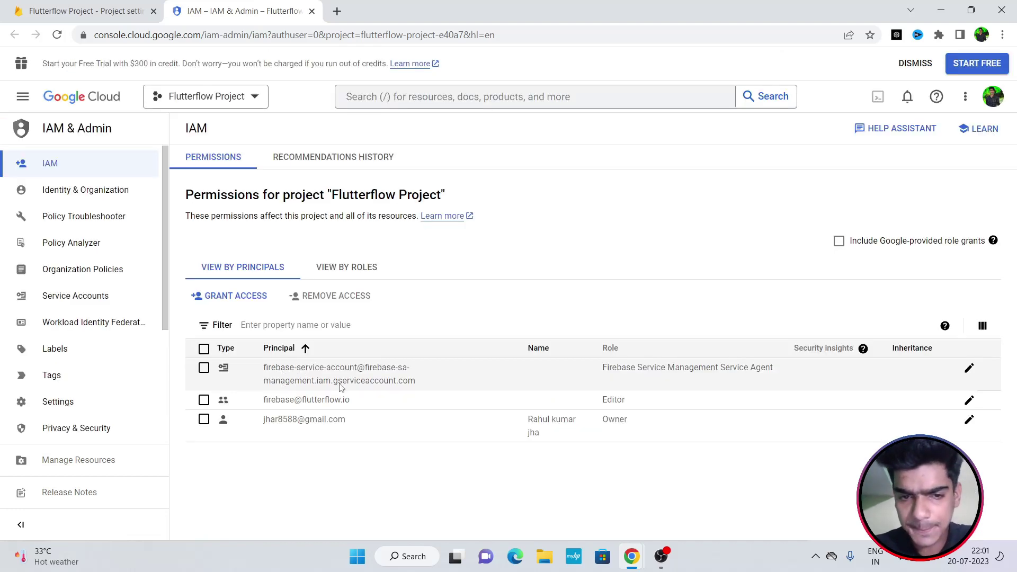
left_click(968, 401)
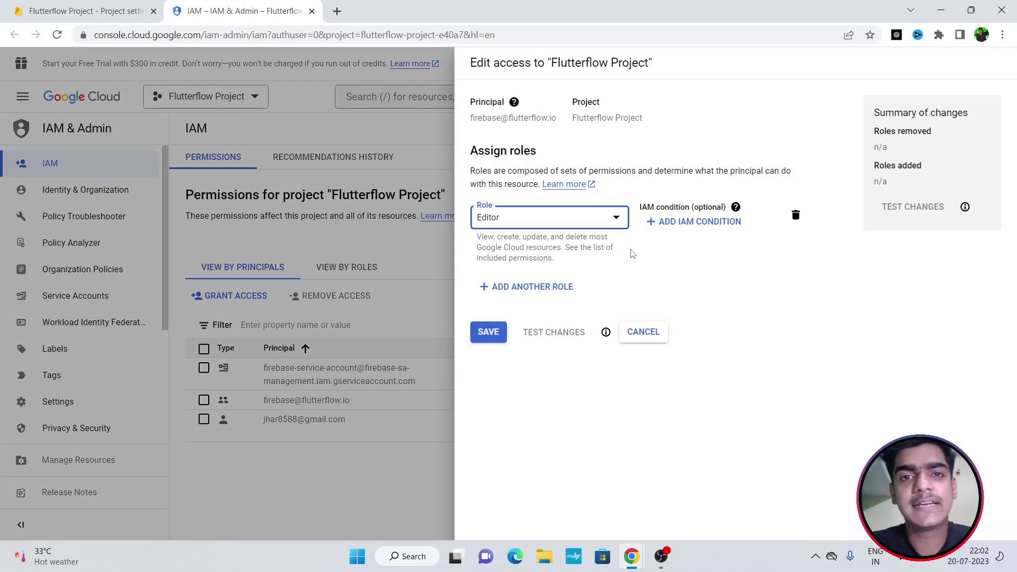
left_click(565, 299)
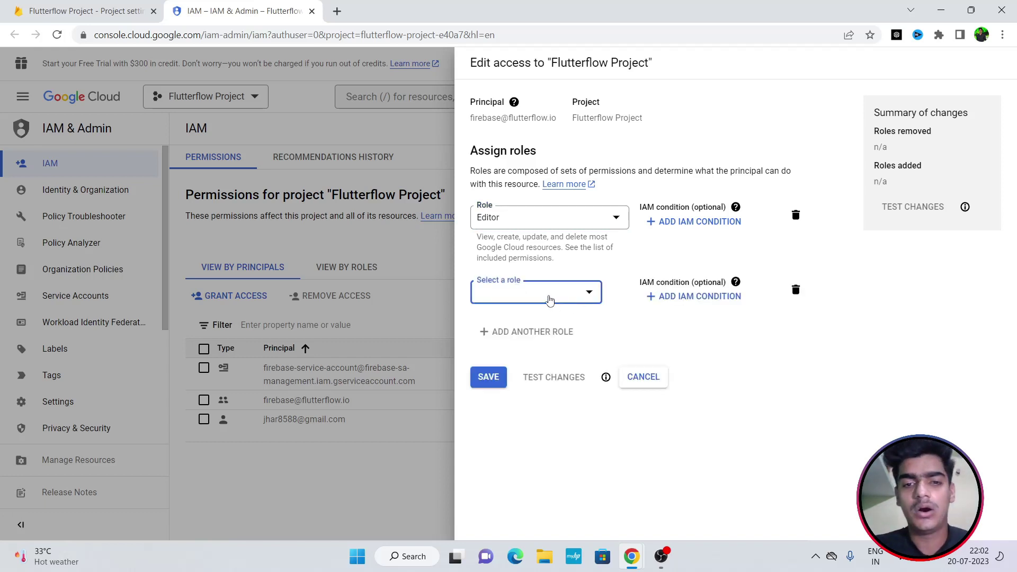
left_click(548, 294)
type("ser")
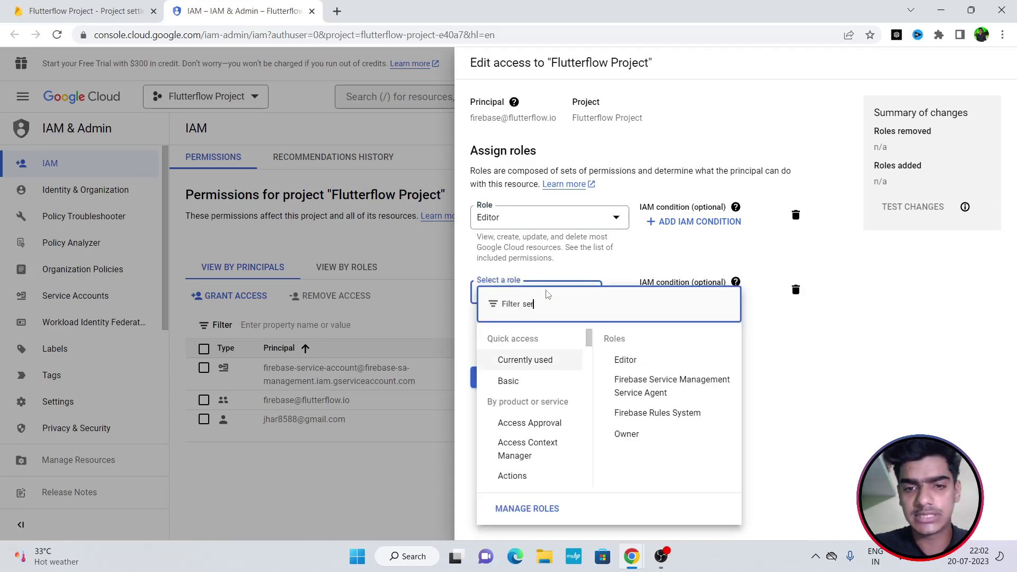
type("vice account user")
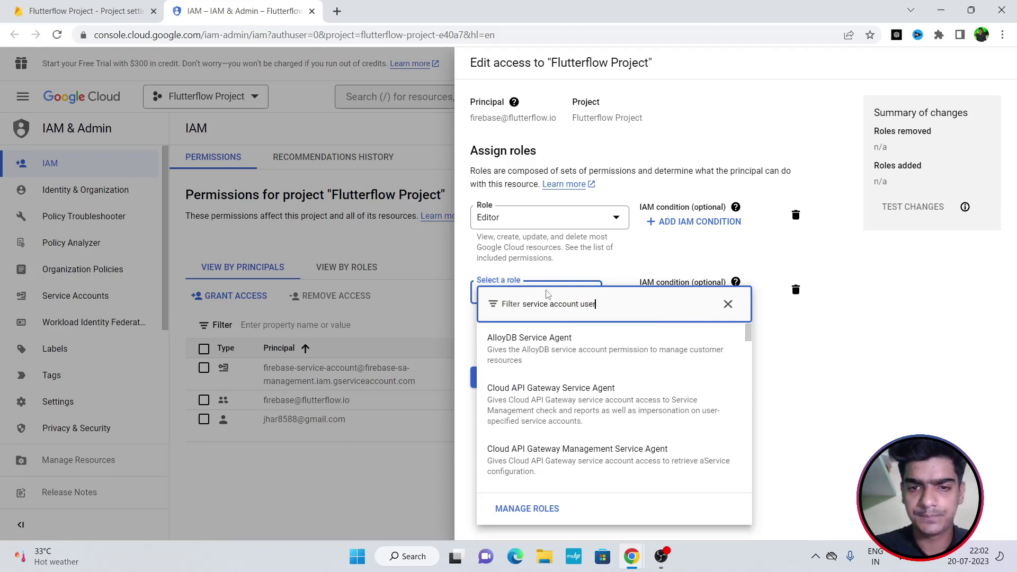
scroll(540, 371, "down", 6)
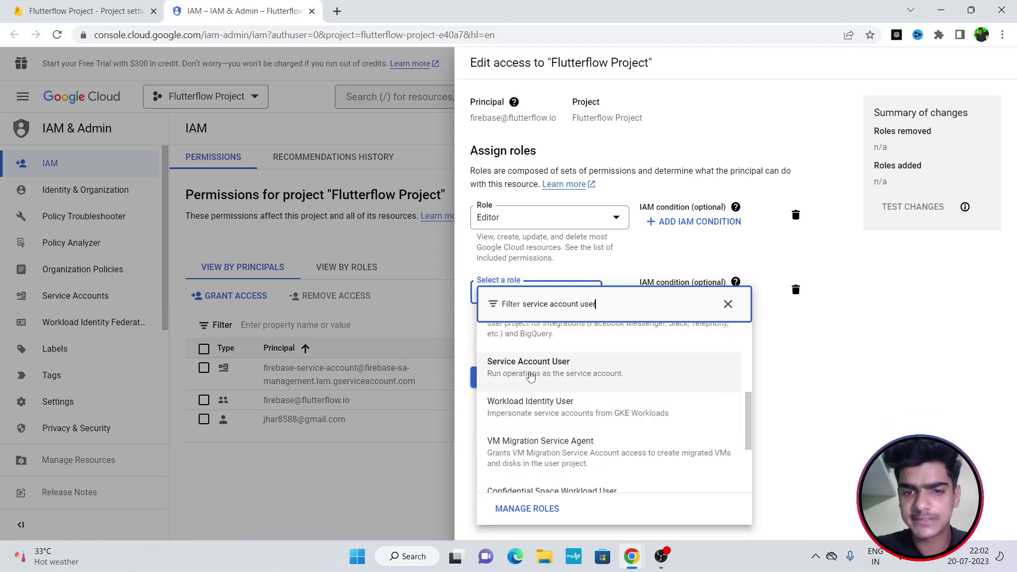
left_click(530, 374)
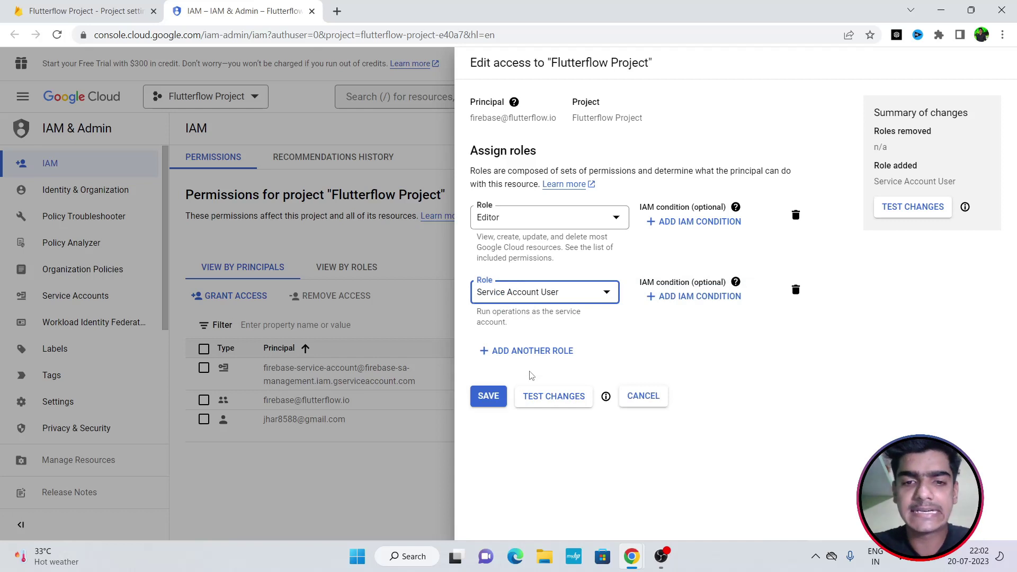
left_click(524, 350)
left_click(517, 354)
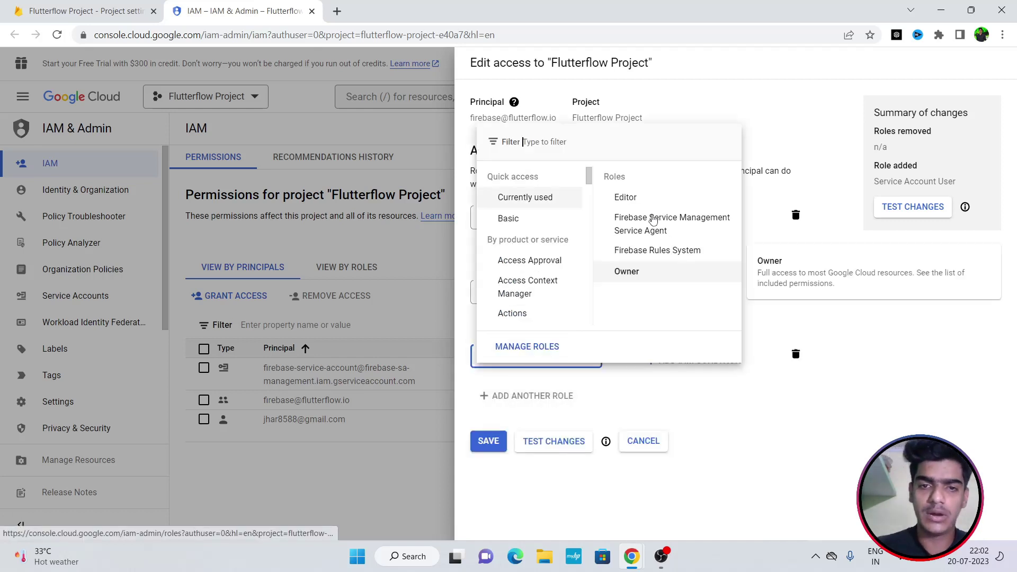
type("cloud")
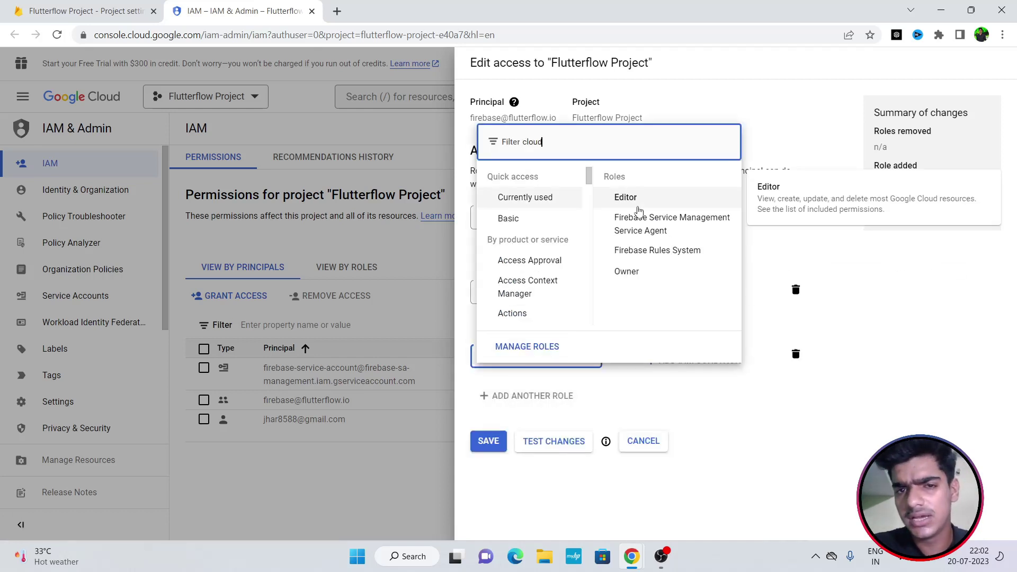
type(" service ")
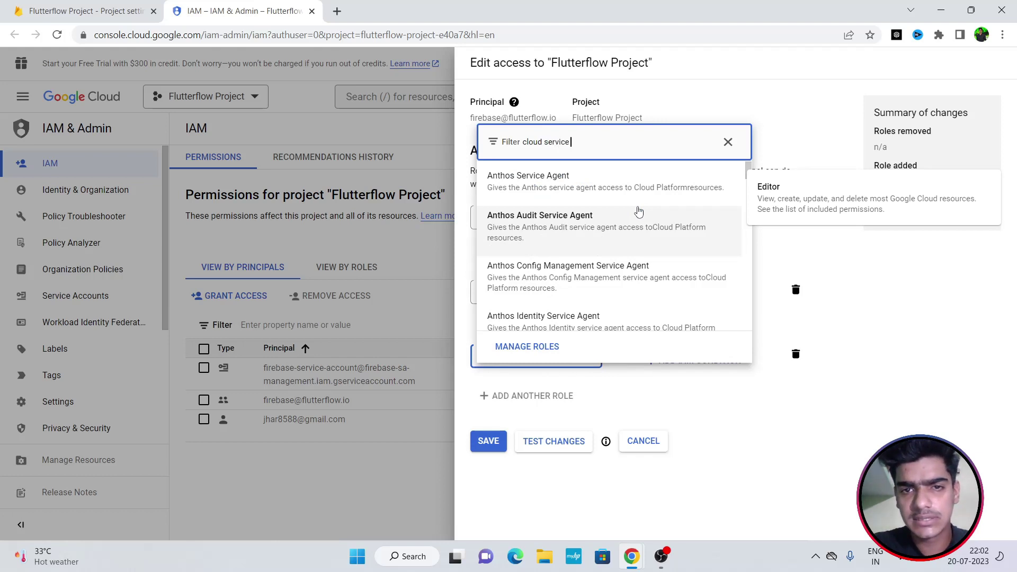
type("admin")
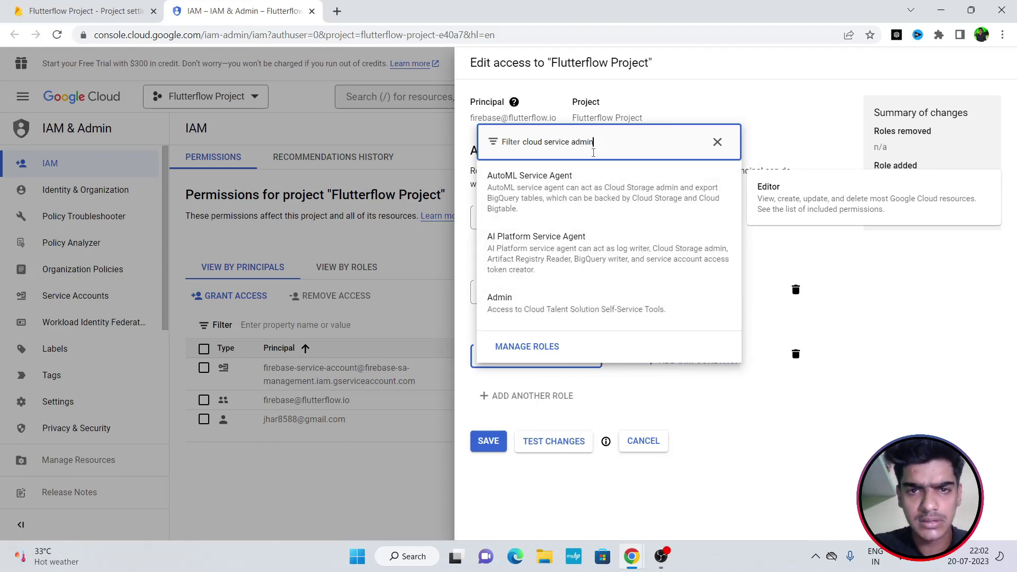
key("ctrl+a")
key("BackSpace")
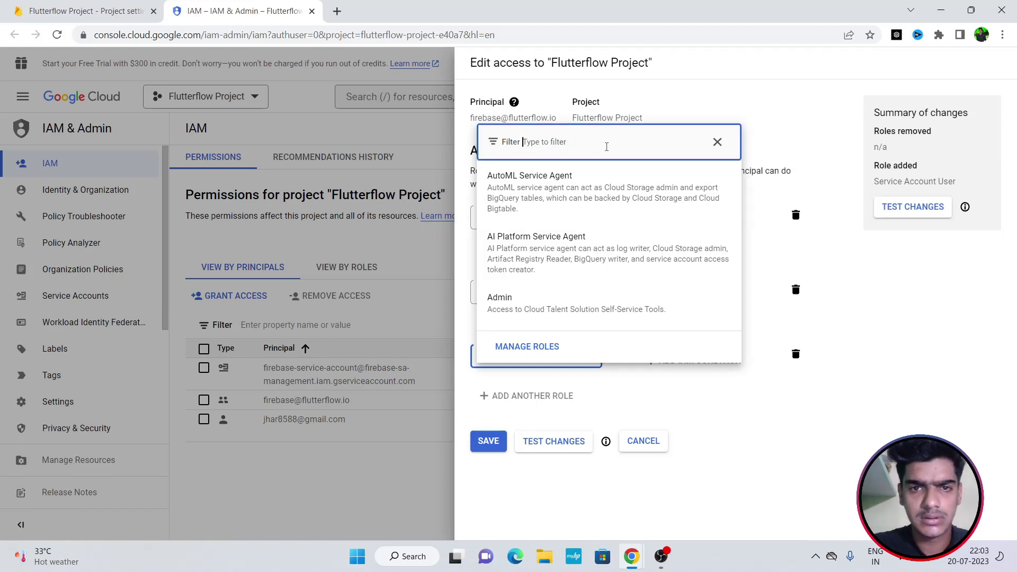
- Assign Cloud Functions Admin as the FlutterFlow principal's additional role, save the policy update and return to the Firebase project settings
type("clou")
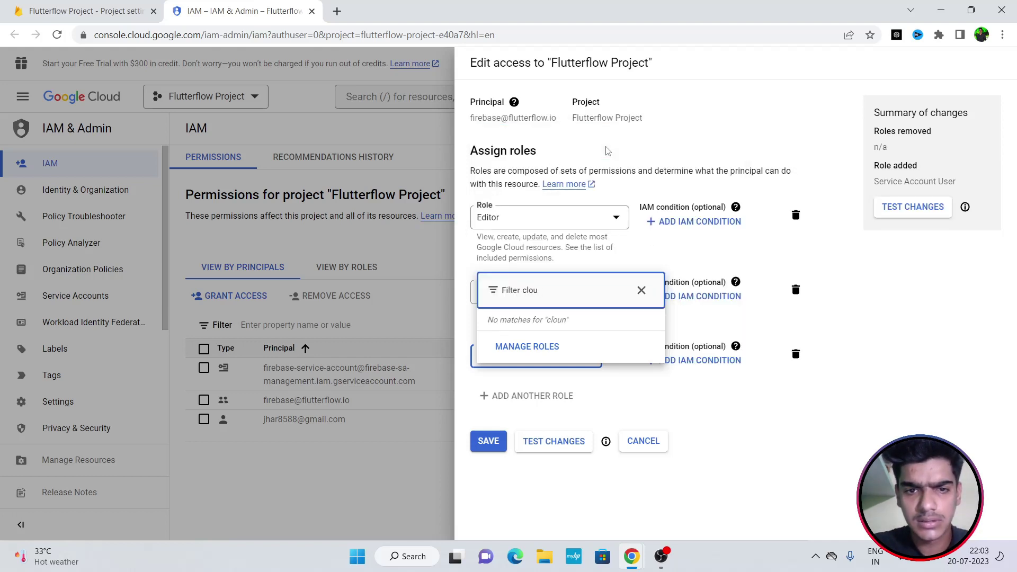
type("nd functions admi")
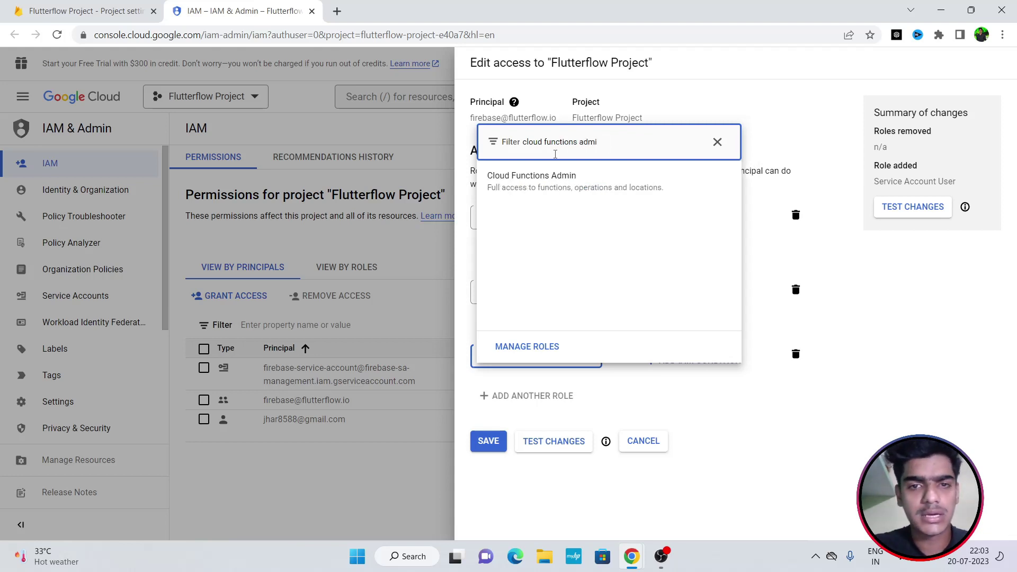
left_click(541, 183)
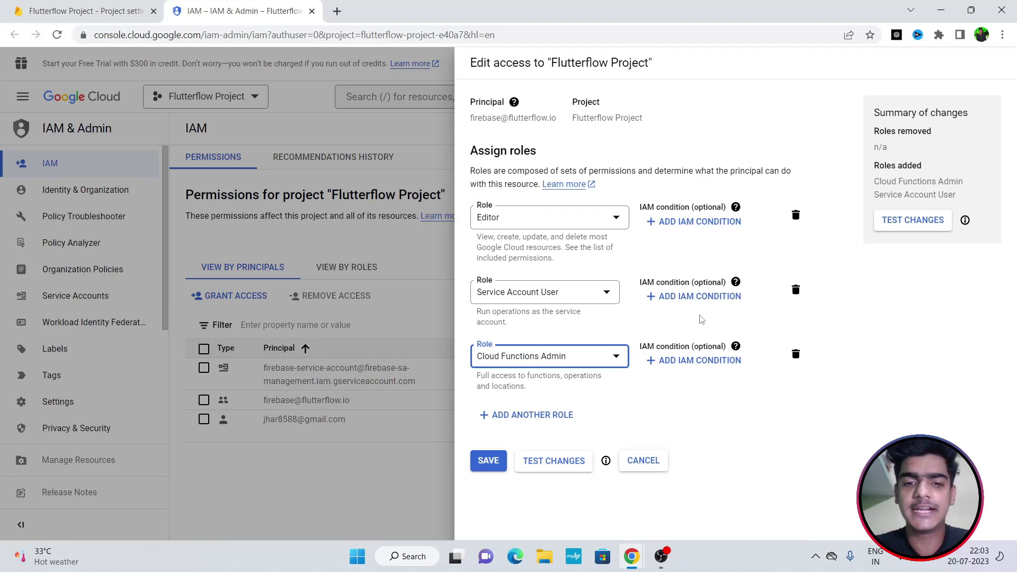
left_click(489, 463)
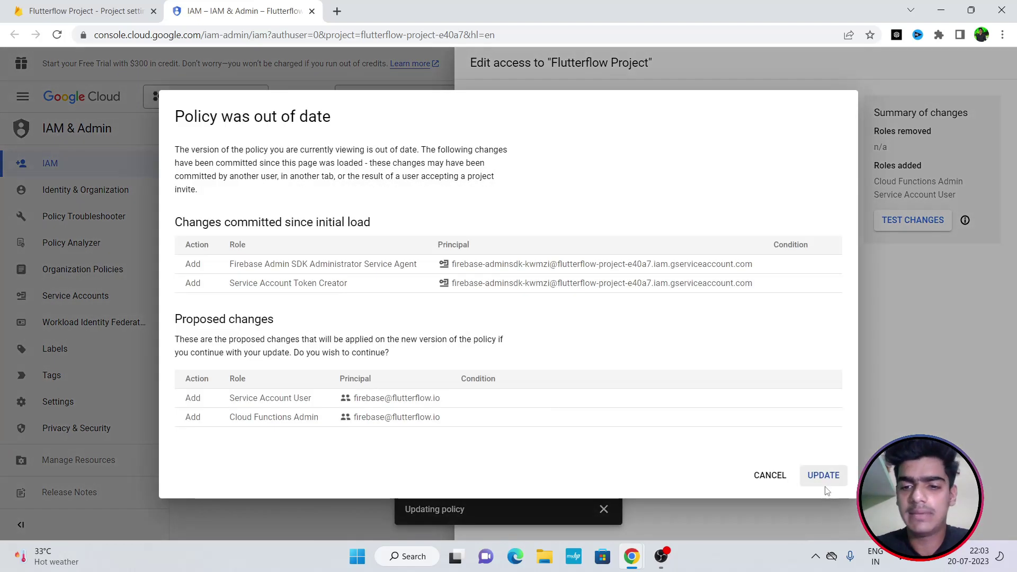
left_click(825, 477)
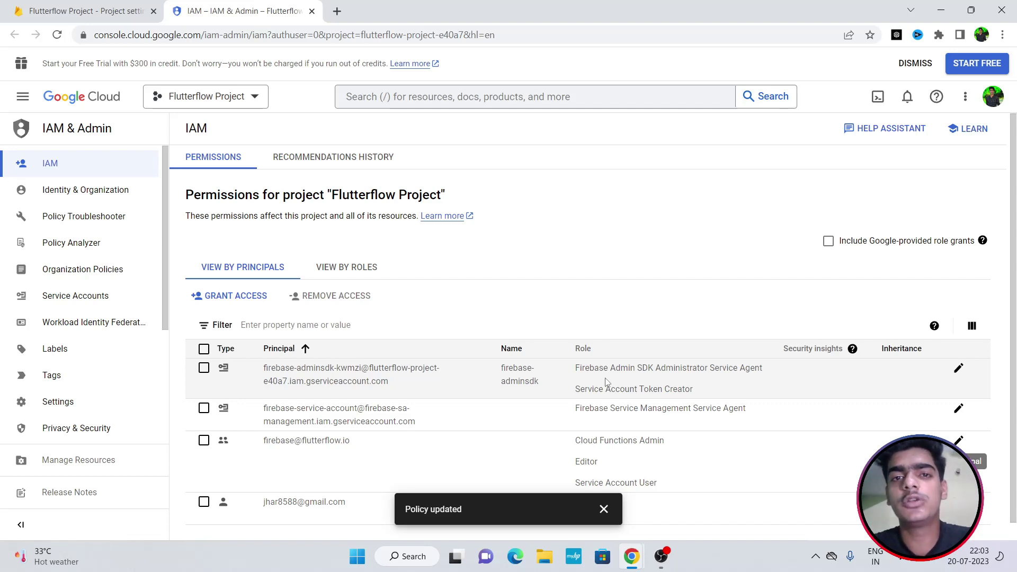
left_click(312, 12)
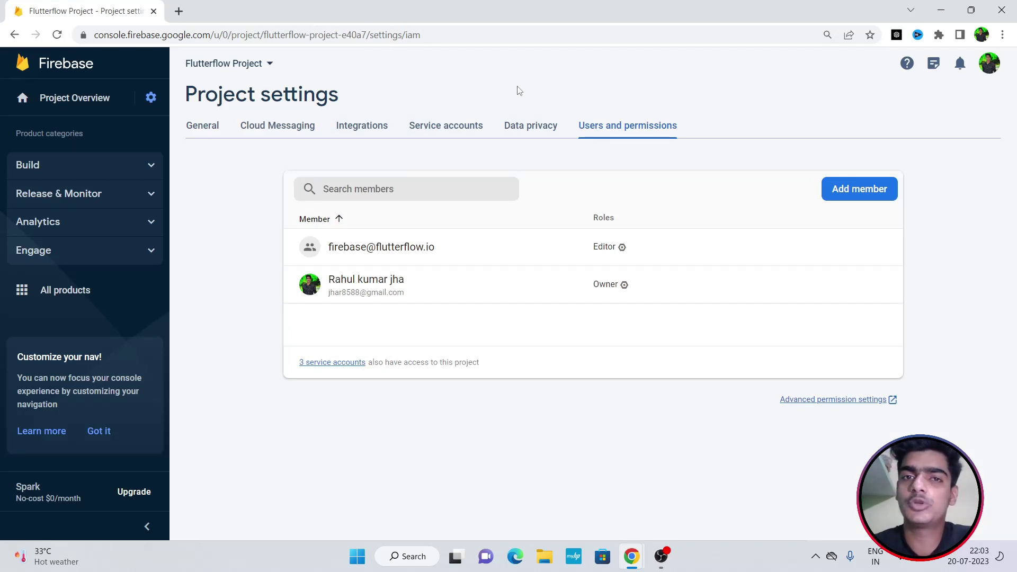
- Create a Cloud Firestore database for the project, starting in test mode
left_click(69, 165)
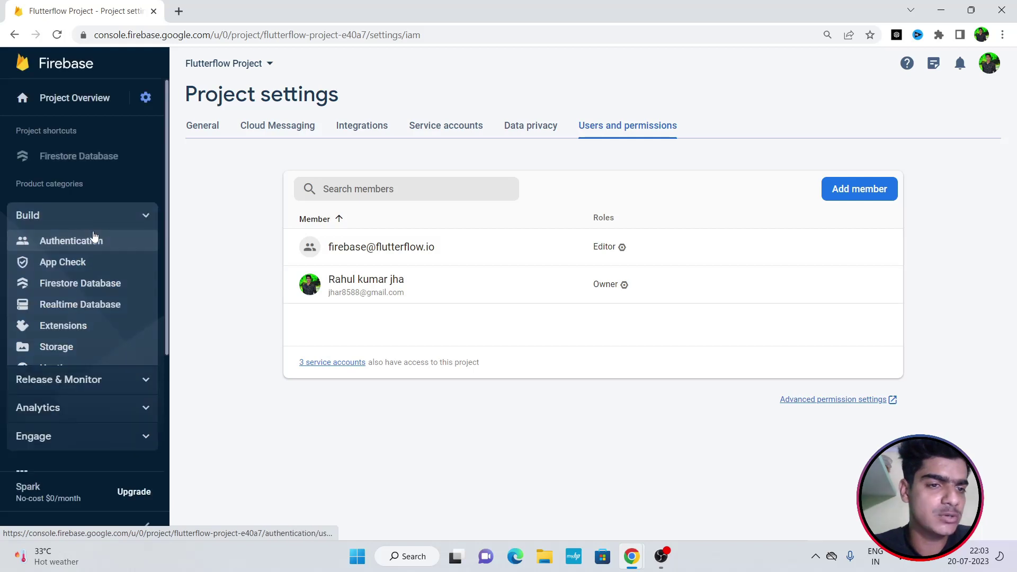
left_click(61, 227)
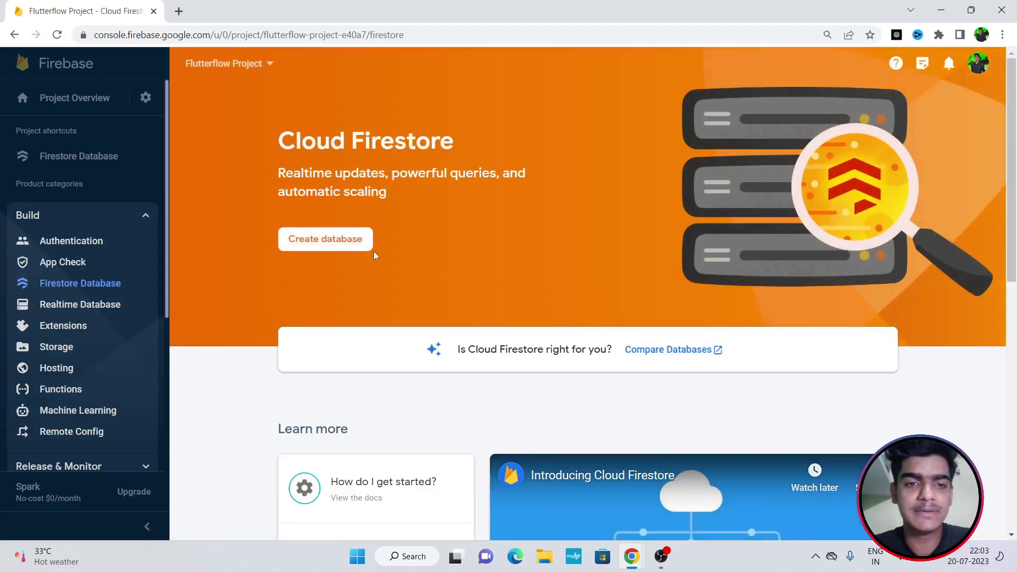
left_click(345, 239)
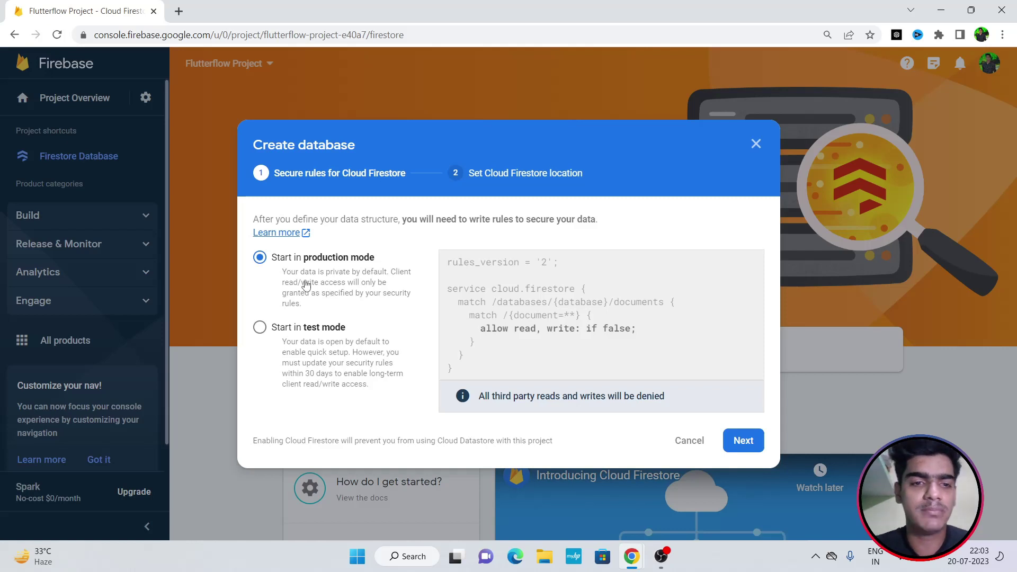
left_click(286, 329)
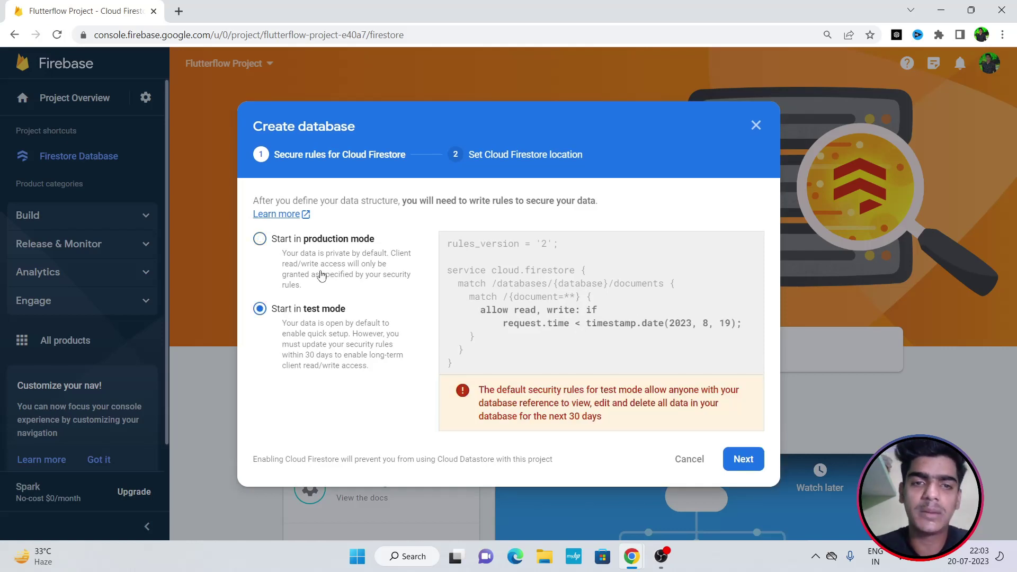
left_click(738, 463)
left_click(758, 448)
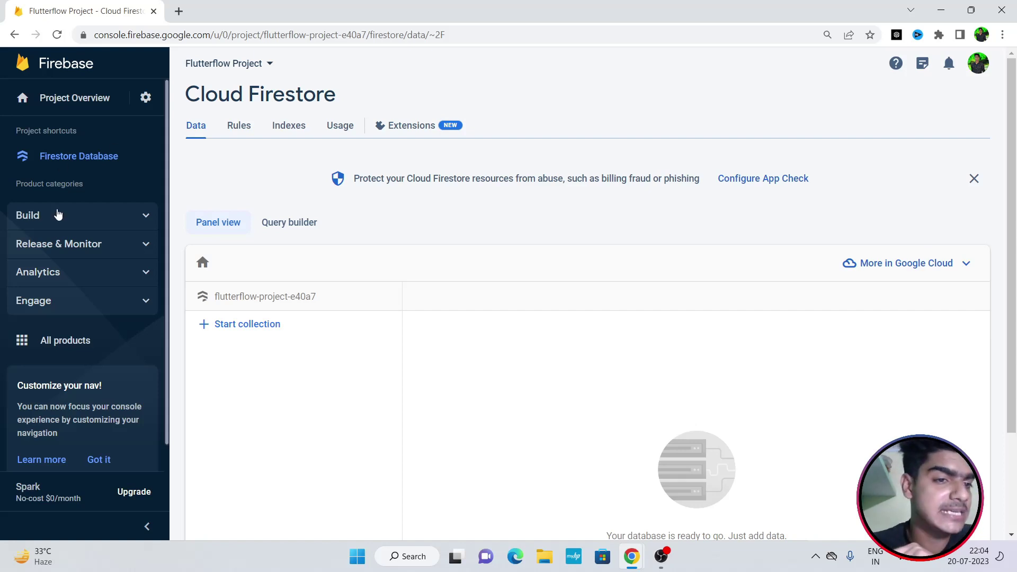
- Set up Cloud Storage for the Firebase project, starting in test mode and accepting the default bucket location
left_click(58, 215)
left_click(52, 347)
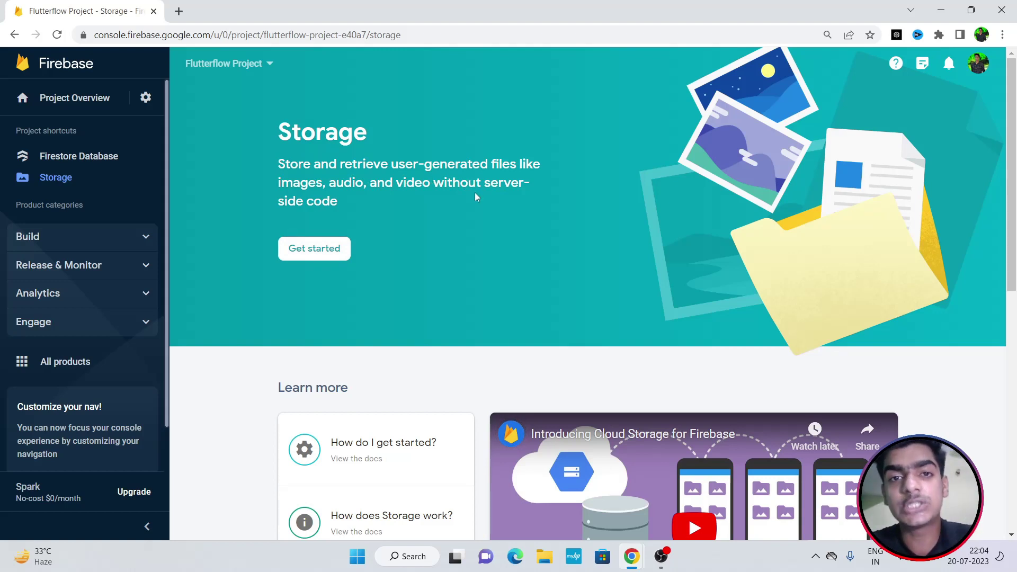
left_click(303, 249)
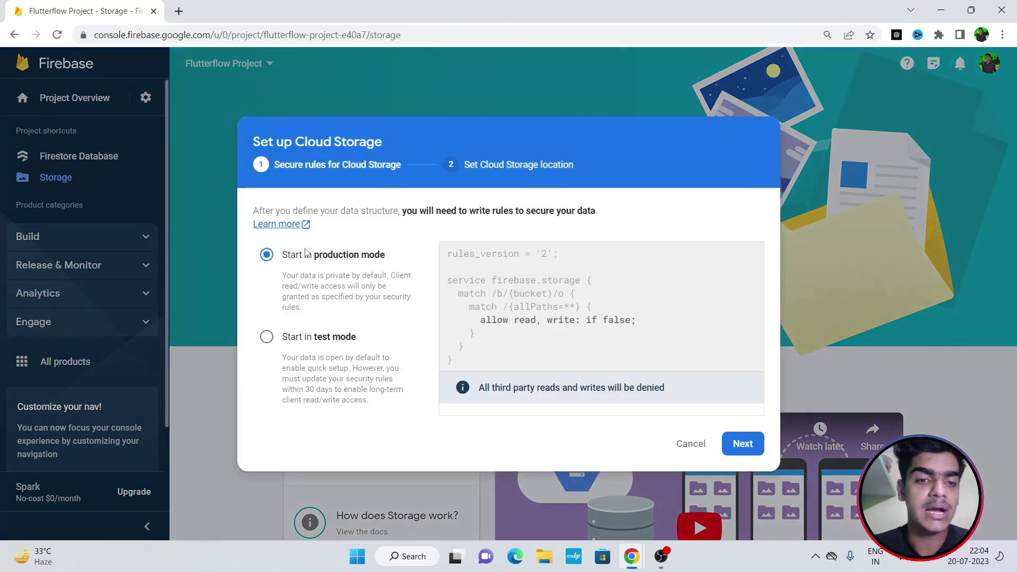
left_click(306, 325)
left_click(748, 458)
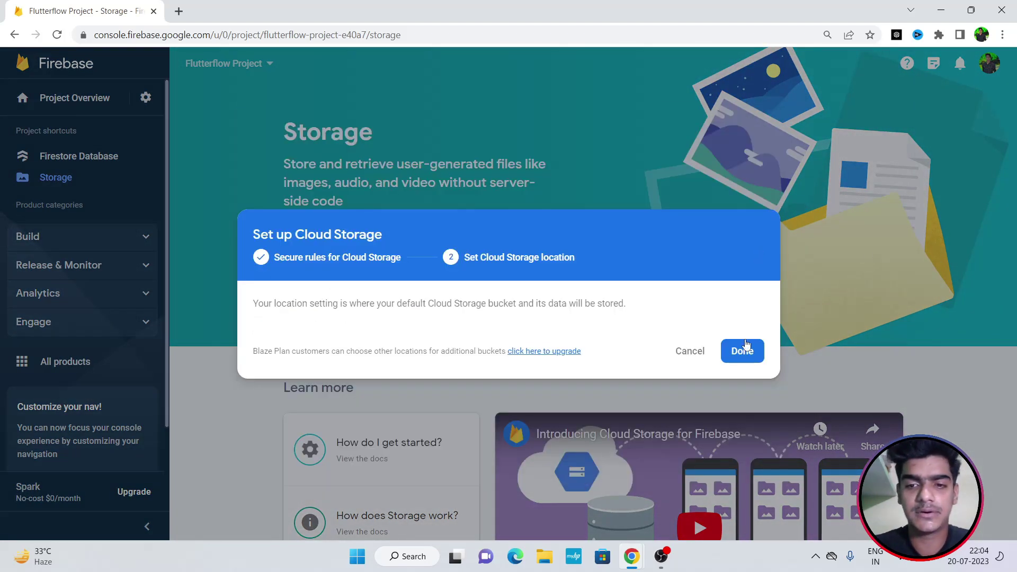
left_click(742, 376)
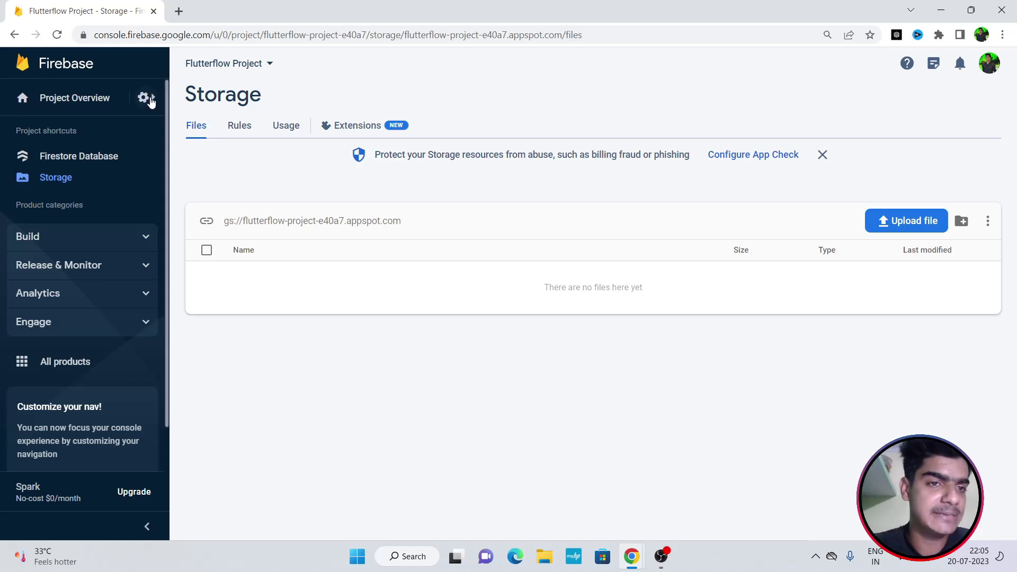
- Open the general project settings and copy the project ID flutterflow-project-e40a7
left_click(145, 97)
left_click(200, 103)
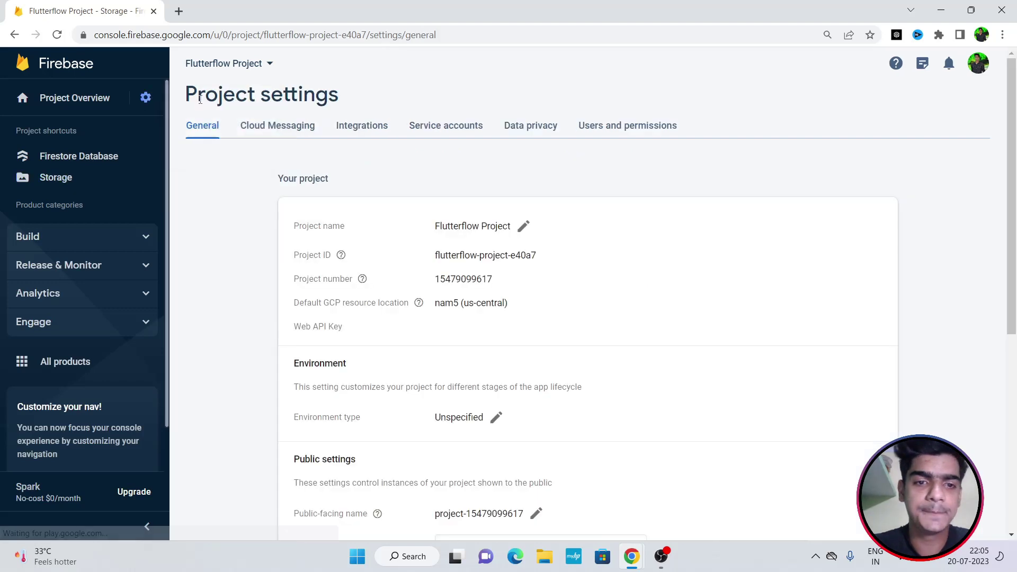
mouse_move(330, 261)
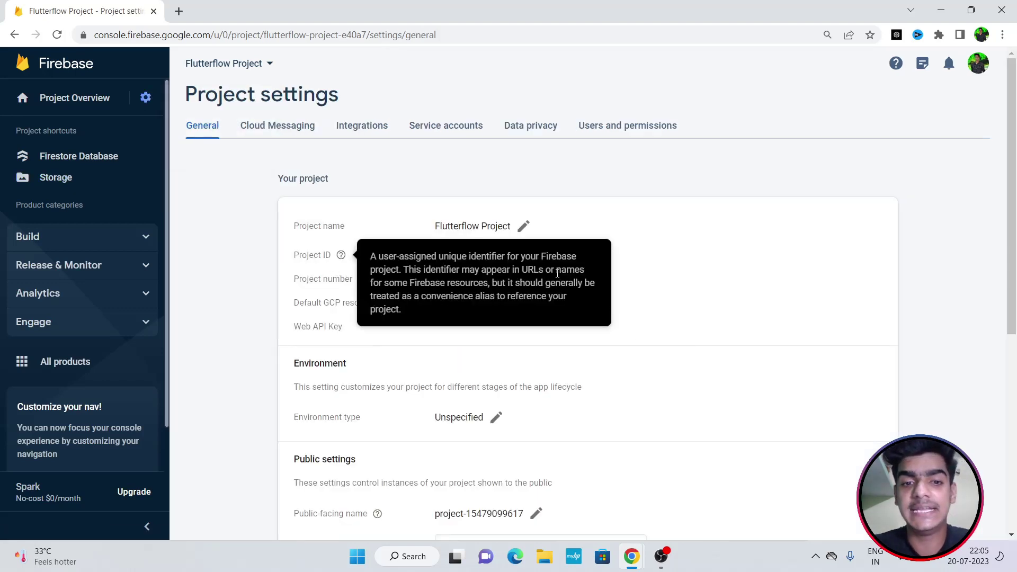
left_click_drag(545, 254, 433, 256)
key("ctrl+c")
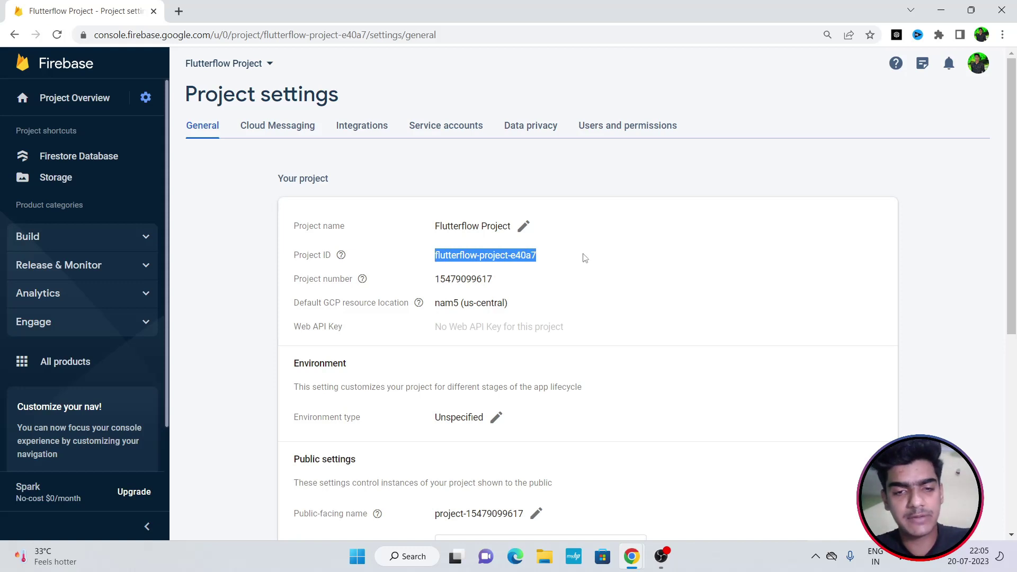
- Switch to FlutterFlow, enter flutterflow-project-e40a7 as the Firebase Project ID and connect the project
key("alt+Tab")
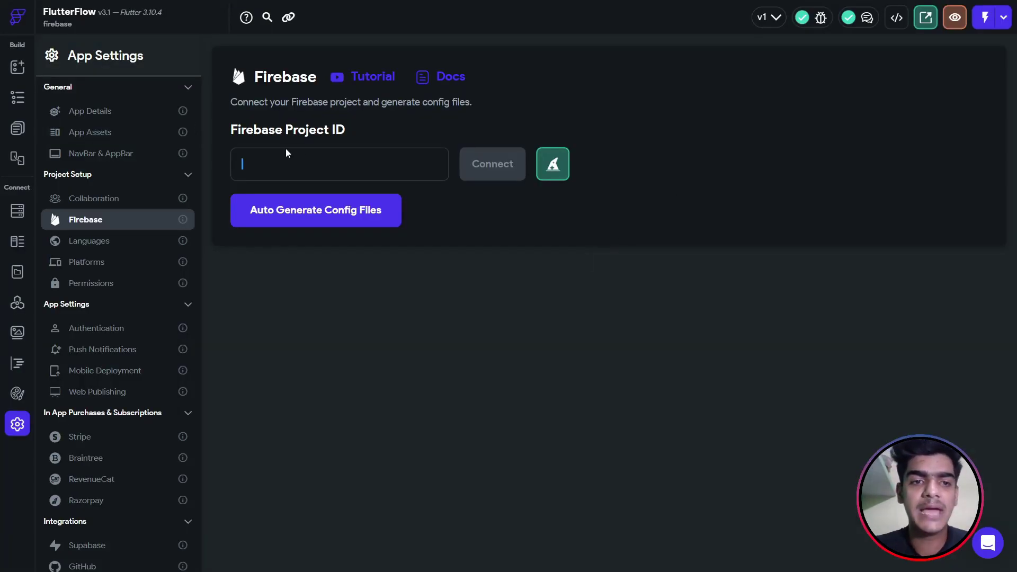
left_click(315, 174)
key("ctrl+v")
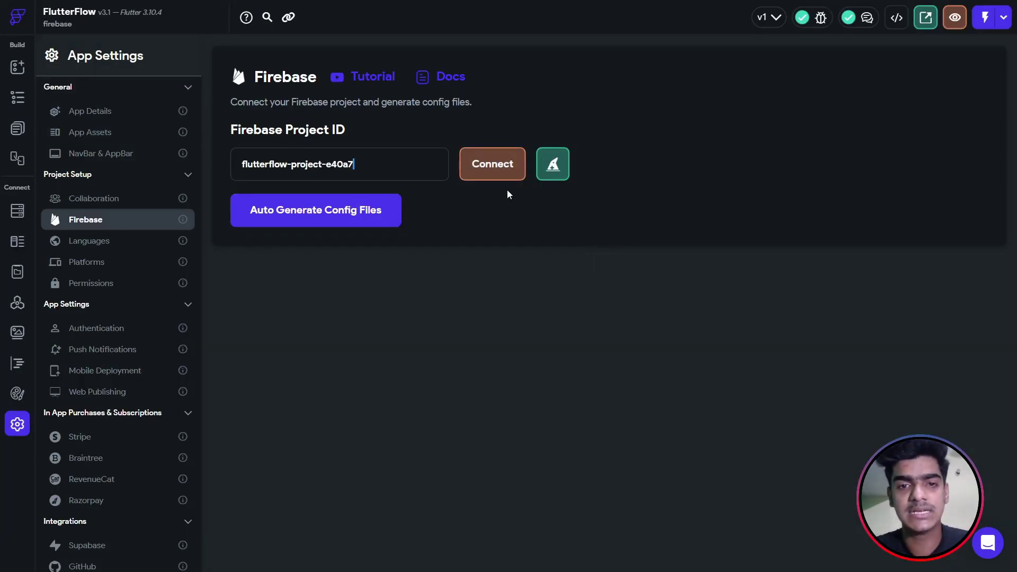
left_click(487, 164)
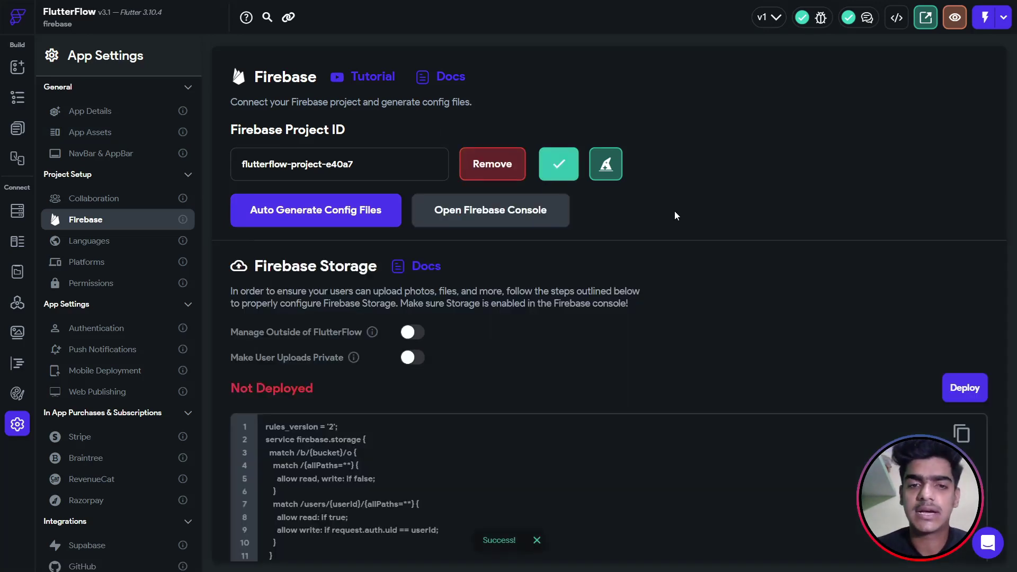
- Review the Firebase Storage security rules and deploy them to the connected project
scroll(683, 233, "down", 2)
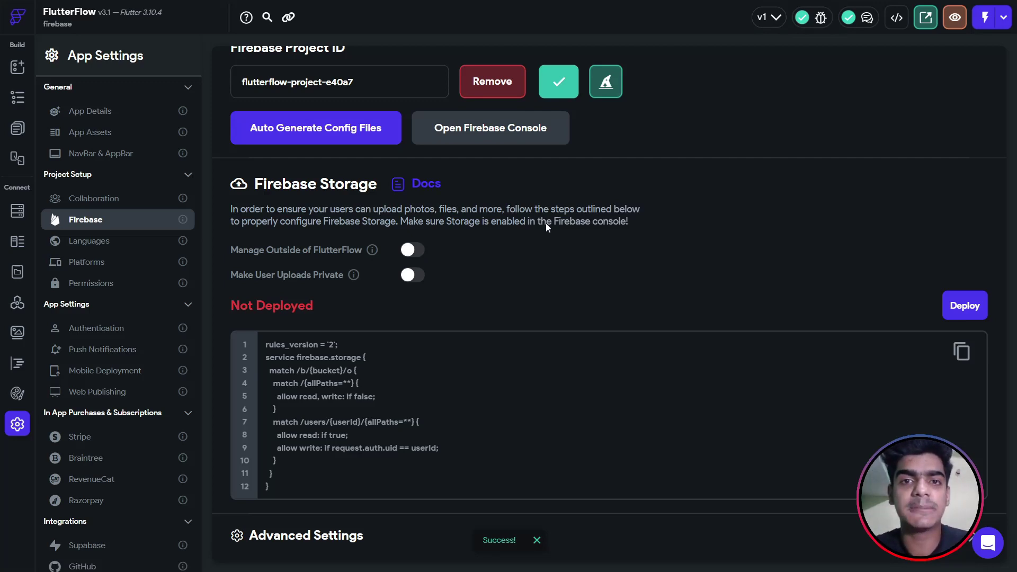
left_click_drag(268, 341, 293, 494)
left_click(464, 457)
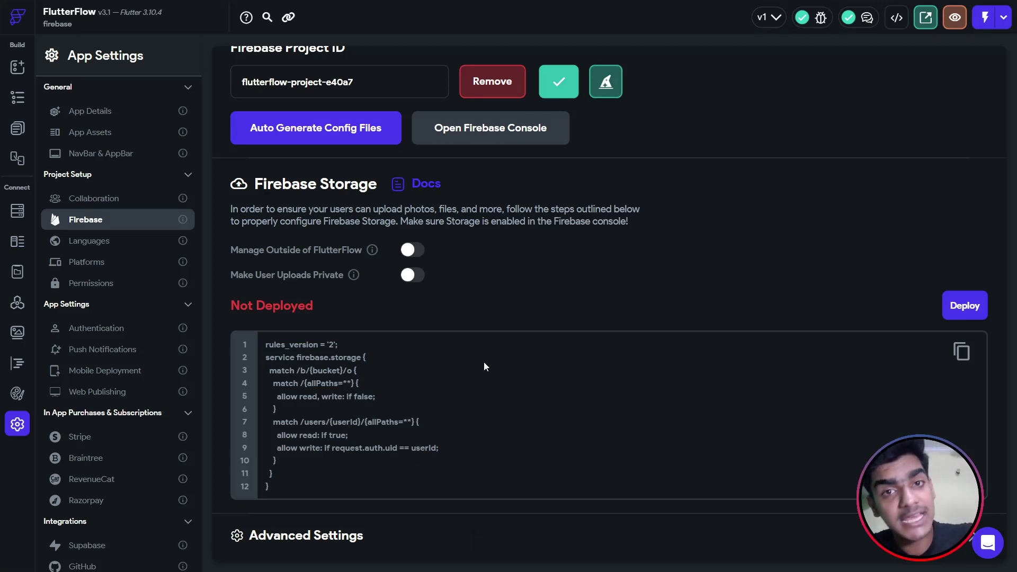
left_click(962, 313)
left_click(608, 317)
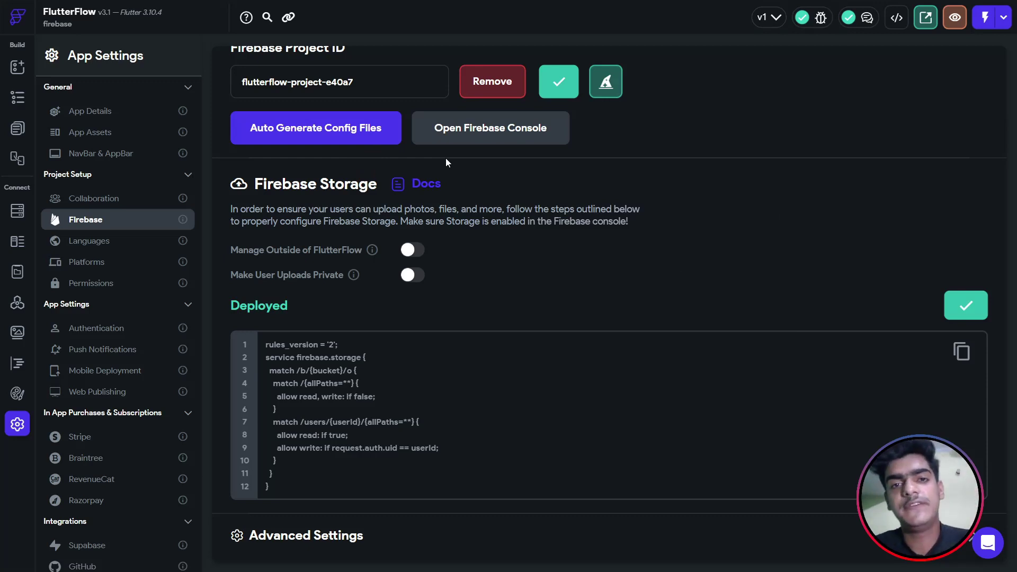
- Auto-generate the Firebase config files with package name com.mycompany.firebase and project nickname firebase
left_click(297, 128)
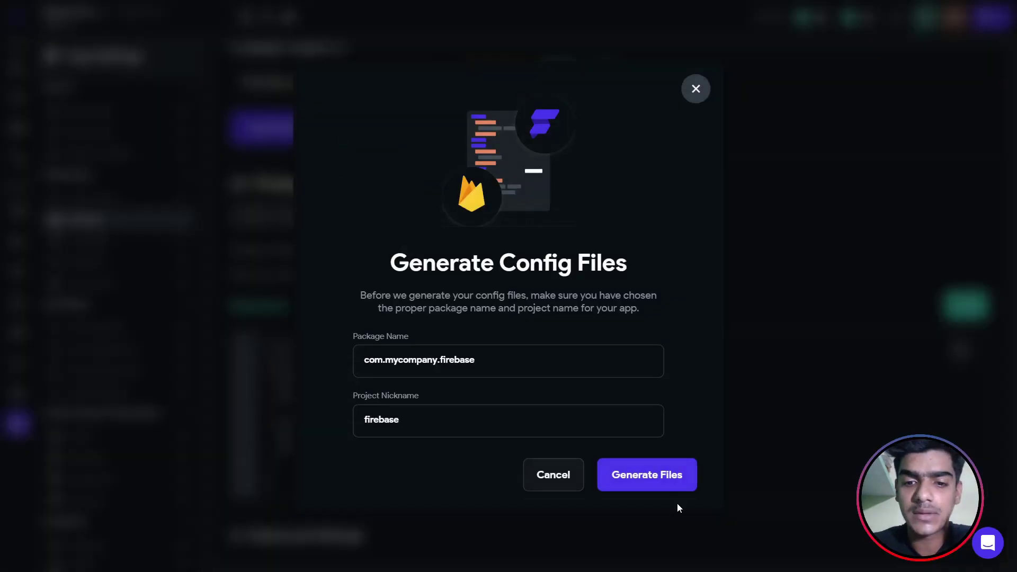
left_click(656, 480)
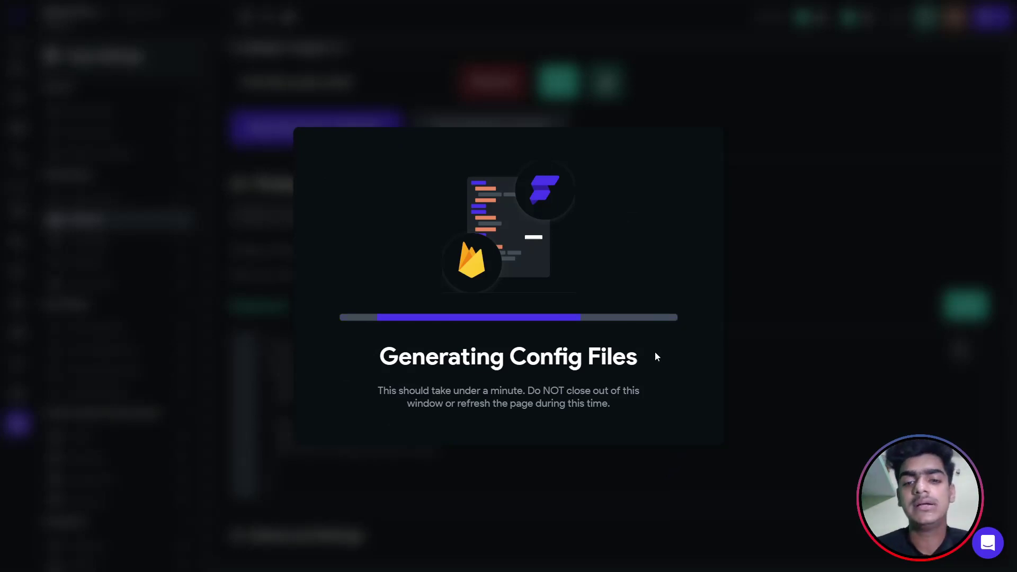